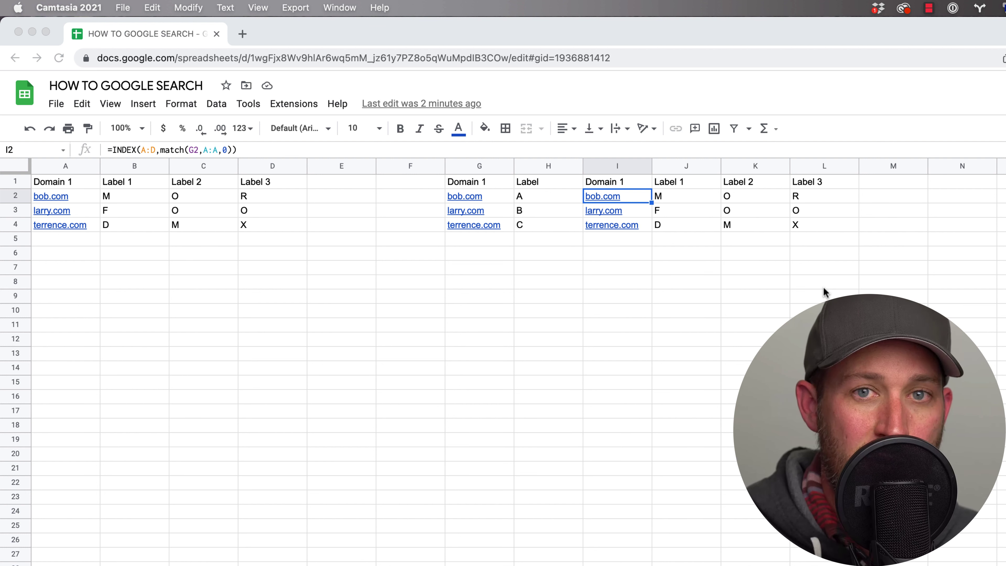
Switch to the Google Sheets window, open the sheet with the email list, and enter the header Domain in cell B1
key(super+Tab)
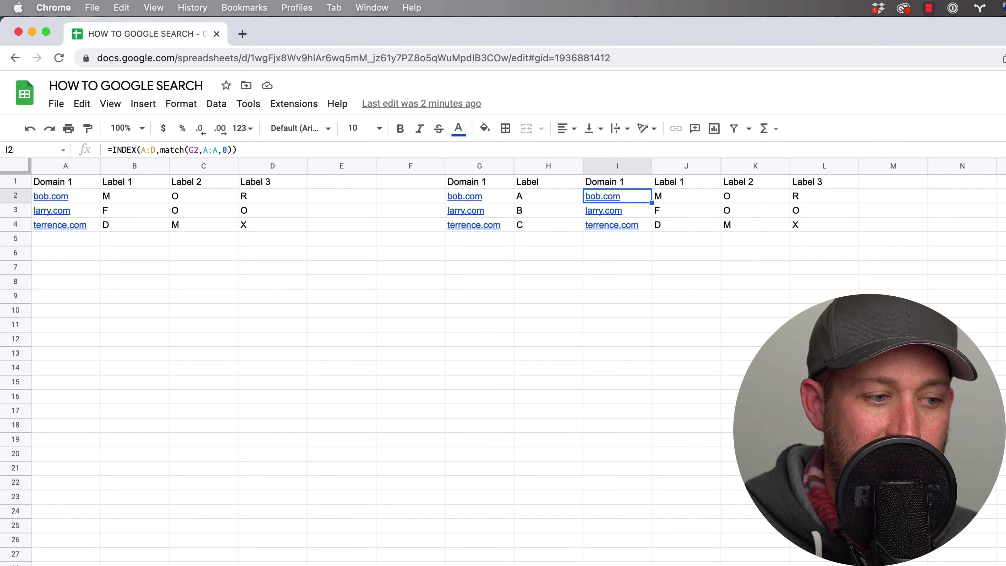
key(super+shift+Page_Down)
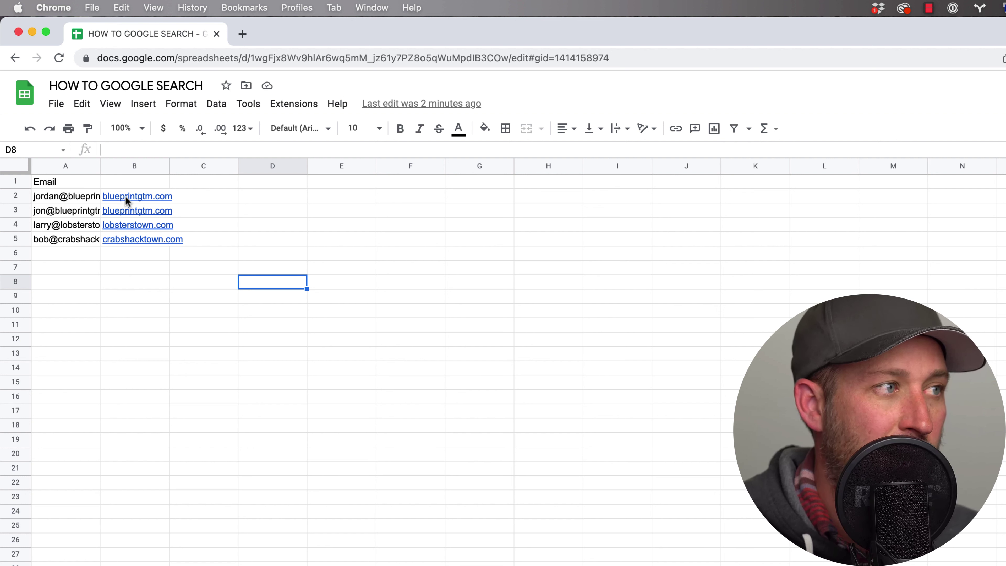
click(125, 181)
text(doMAIN)
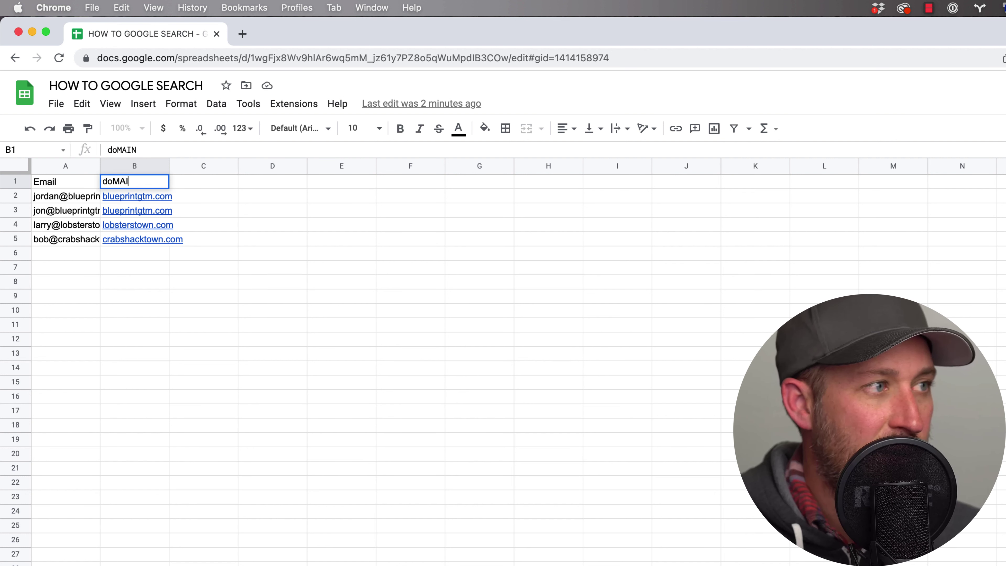
key(BackSpace)
key(BackSpace)
key(BackSpace)
key(BackSpace)
key(BackSpace)
key(BackSpace)
text(Domain)
key(Return)
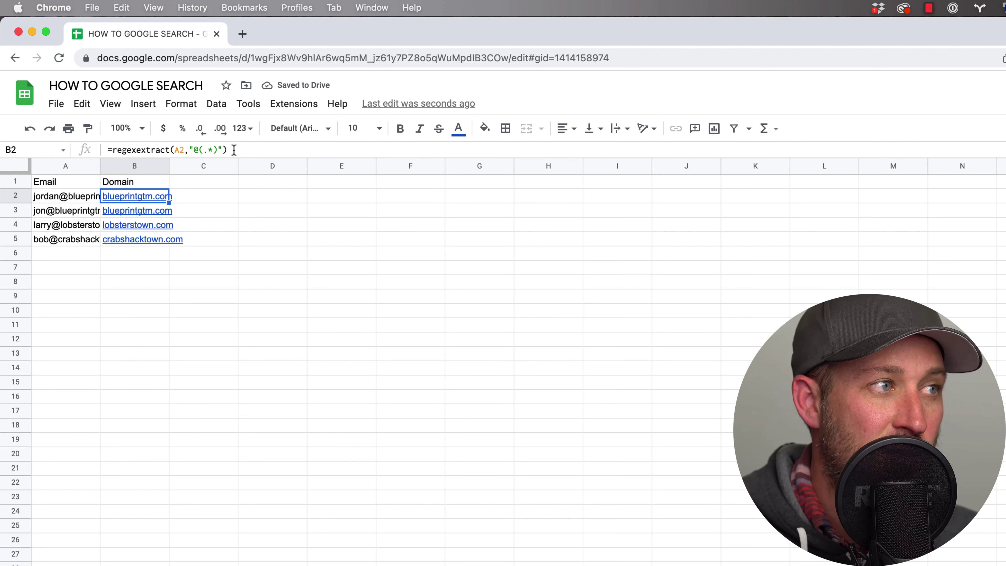
Examine the REGEXEXTRACT formula in B2 and its copies down the Domain column
drag(237, 149, 103, 158)
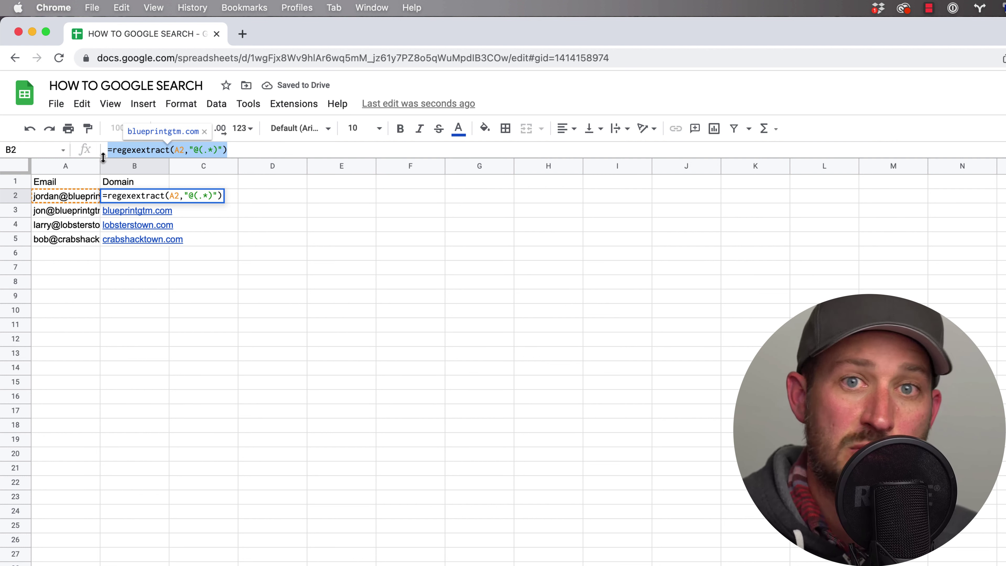
key(Return)
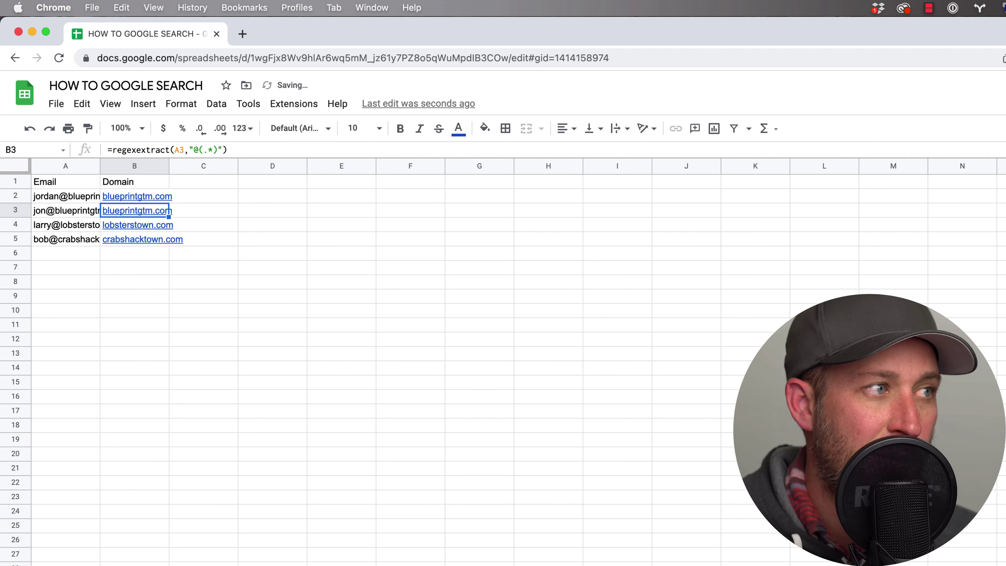
key(Up)
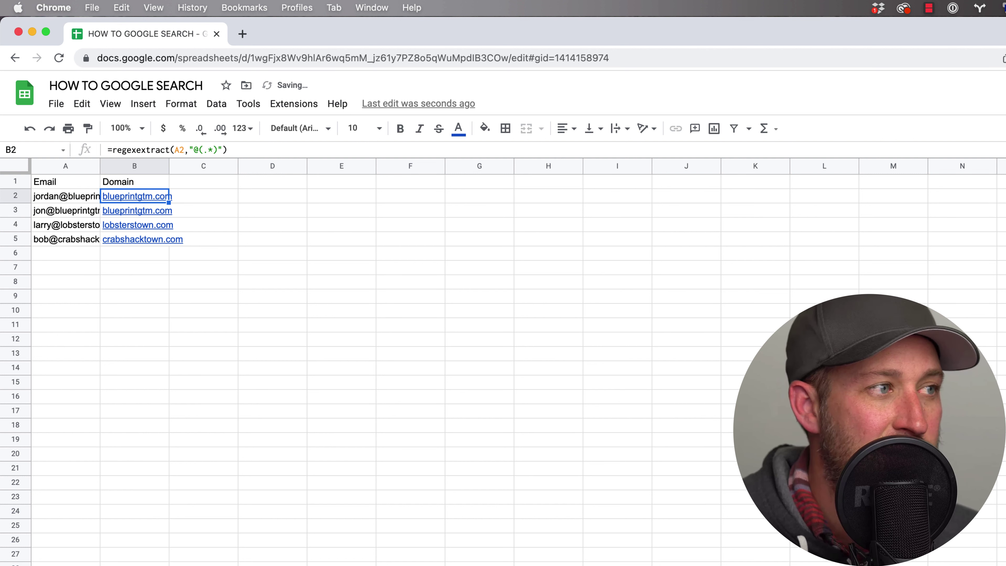
key(Down)
key(Down)
key(Down)
key(Up)
key(Up)
key(Up)
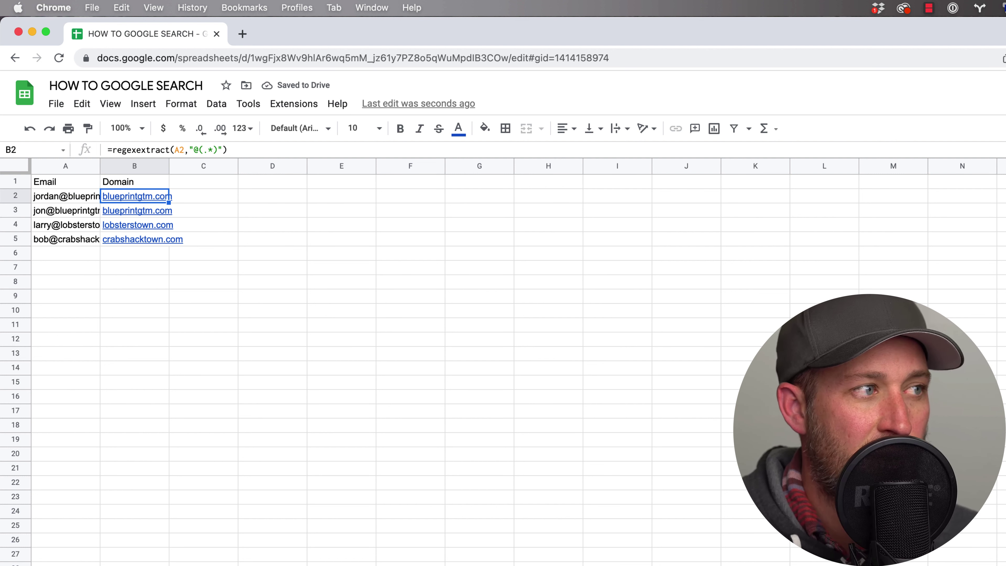
key(Down)
key(Up)
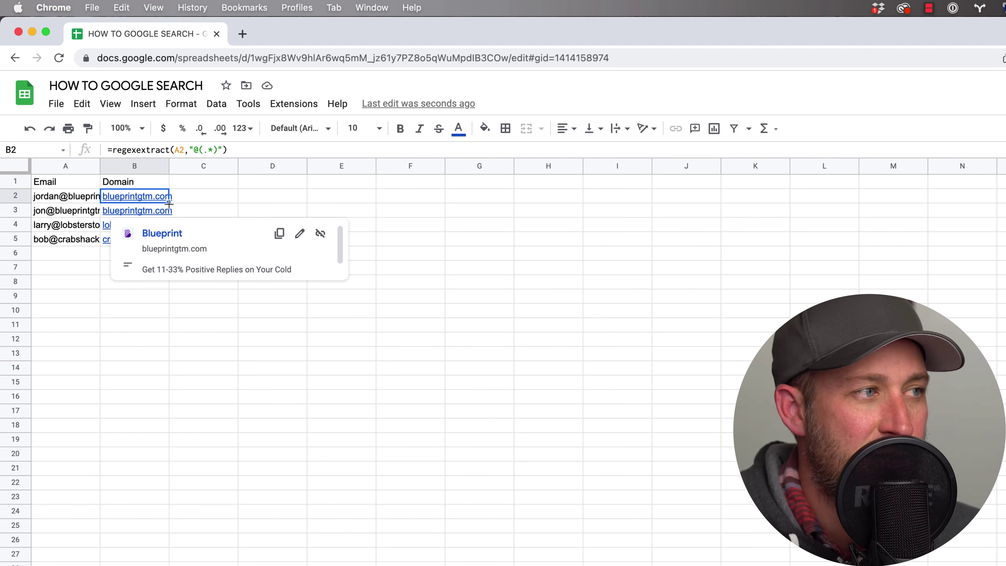
click(80, 286)
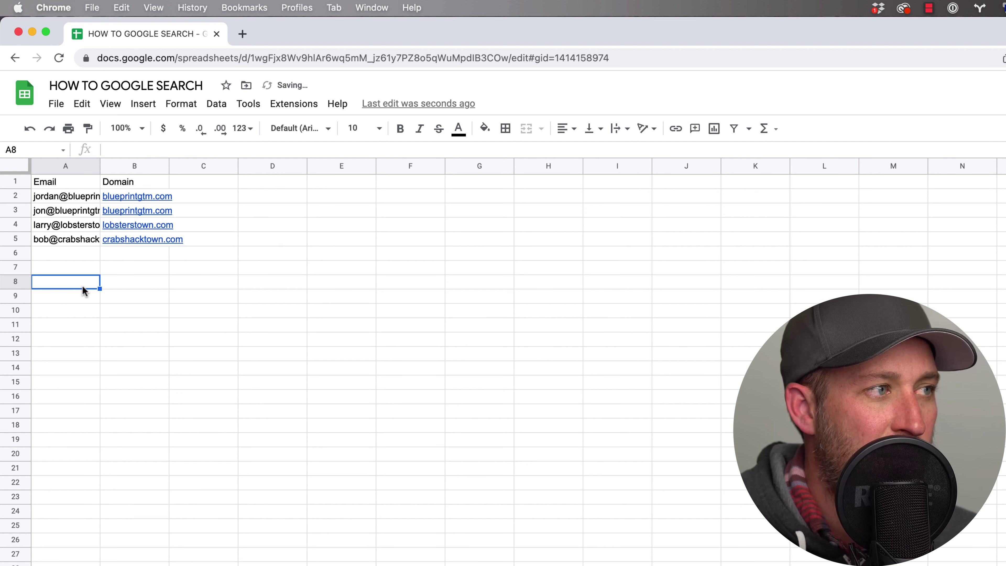
click(332, 280)
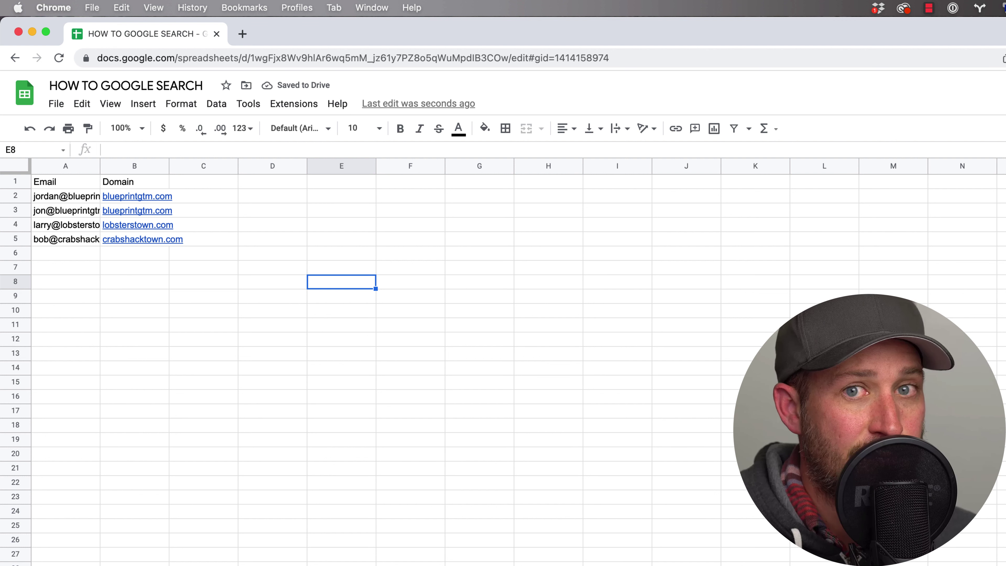
Open the sheet with the Clean Domain column and examine its nested REGEXREPLACE formulas from B2 to B5
key(alt+Down)
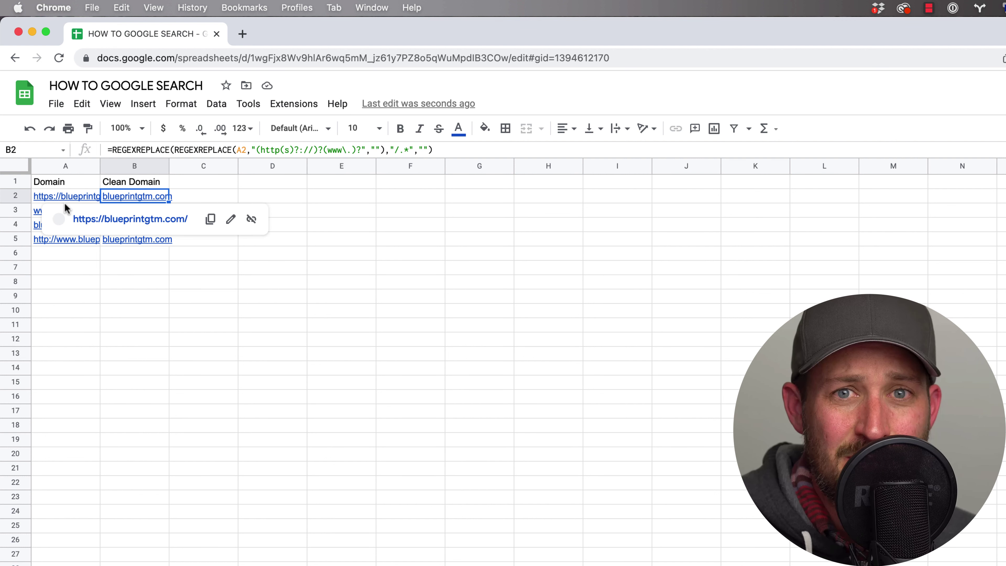
click(79, 398)
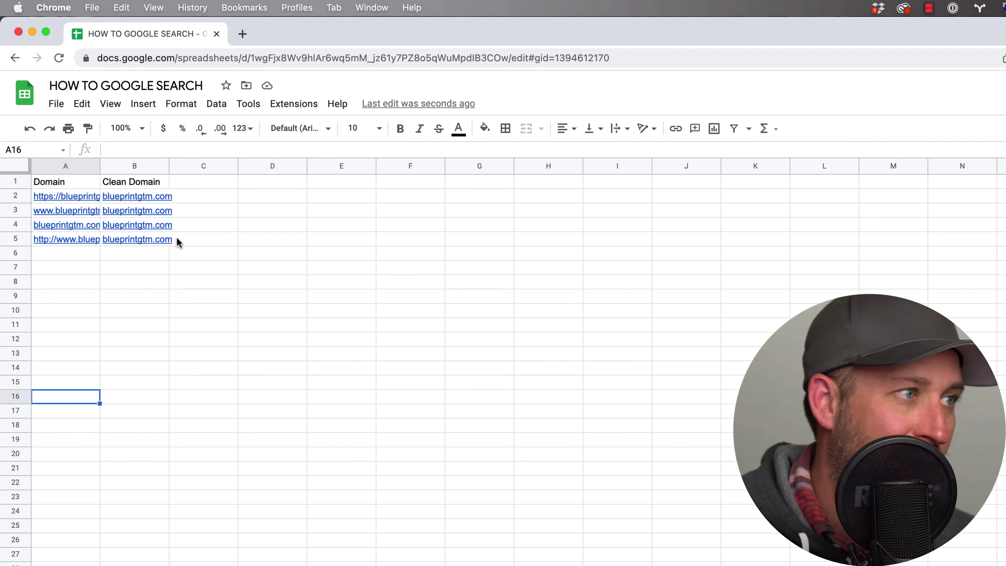
click(222, 202)
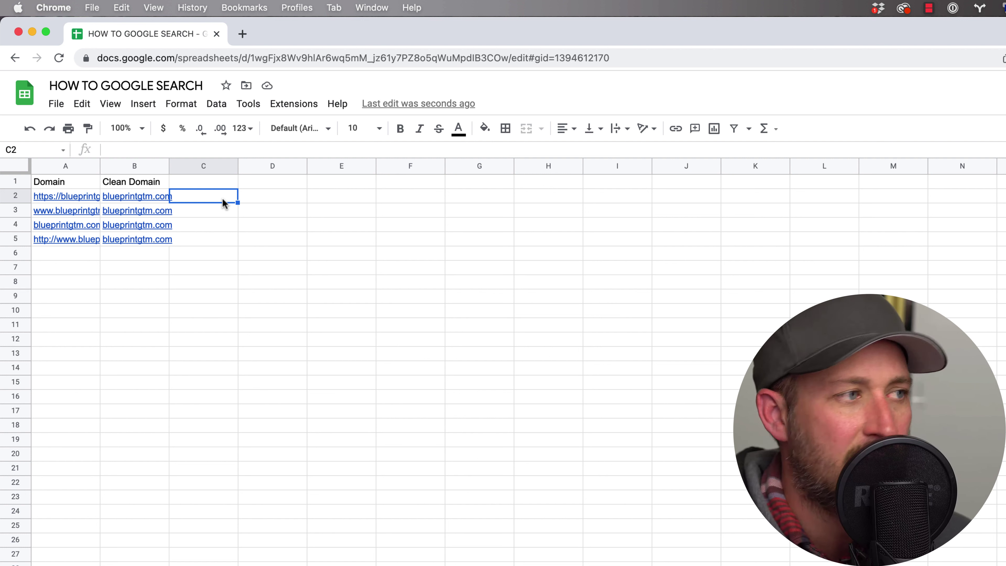
key(Left)
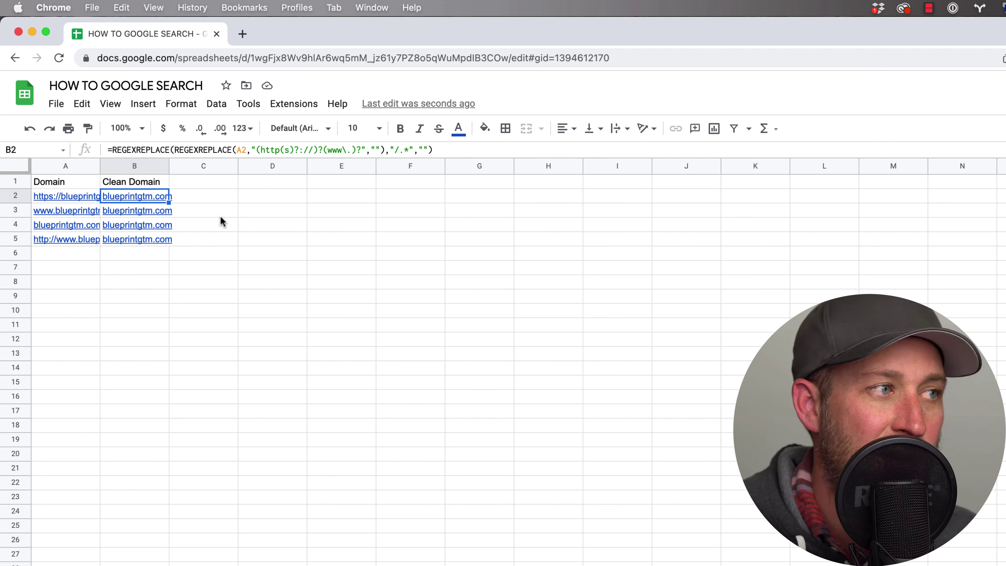
mouse_move(116, 206)
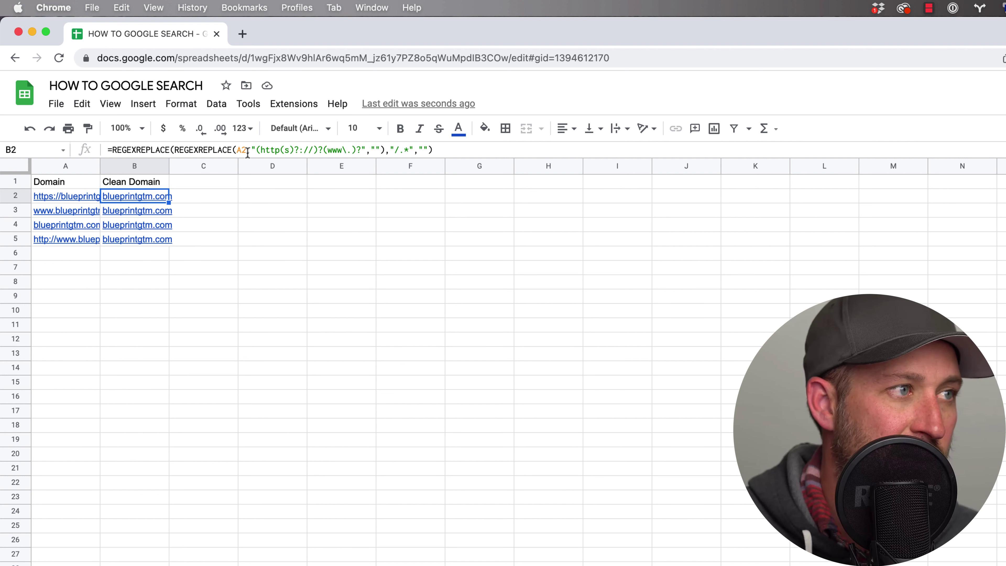
key(Down)
key(Down)
key(Down)
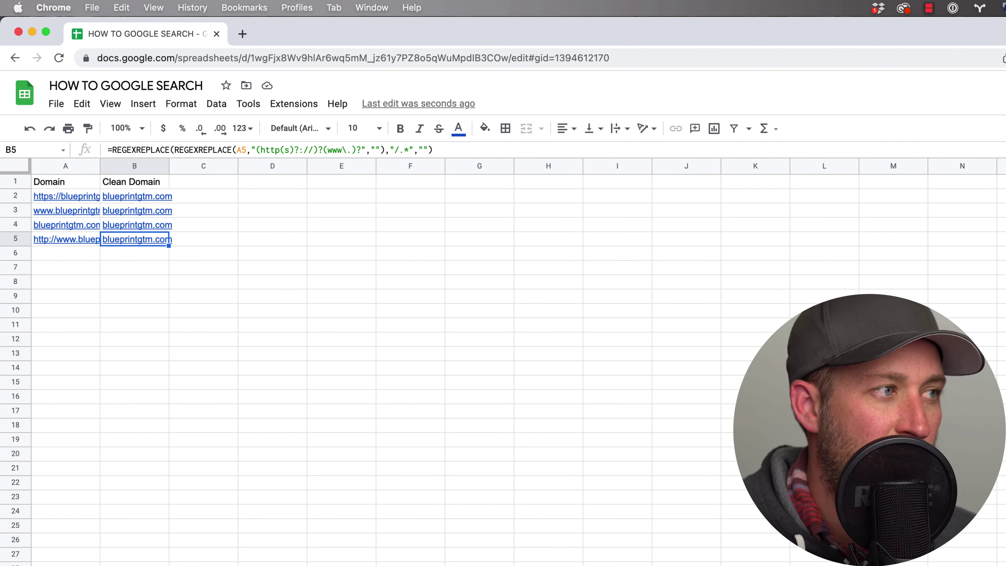
click(412, 306)
Open the sheet with the two domain tables and examine the headers and layout of the source table in columns A to D
key(alt+Down)
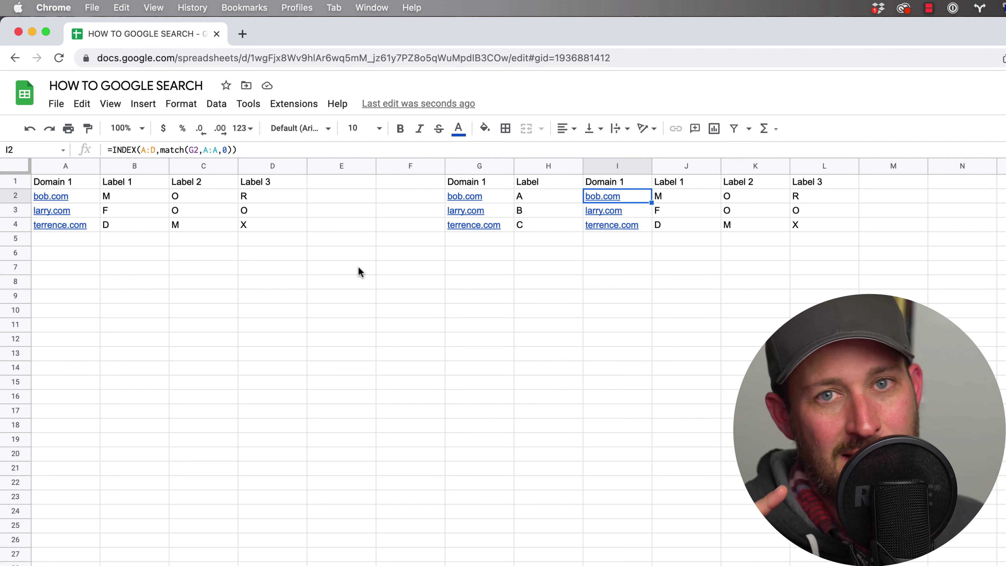
click(246, 263)
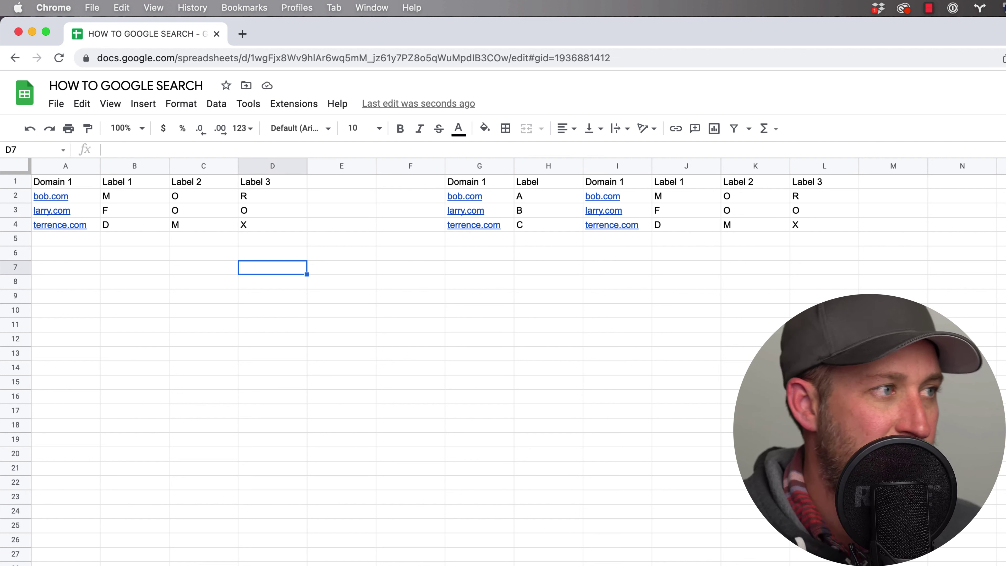
key(Left)
key(Up)
key(Up)
key(Up)
key(Up)
key(Up)
key(Up)
key(Left)
key(Left)
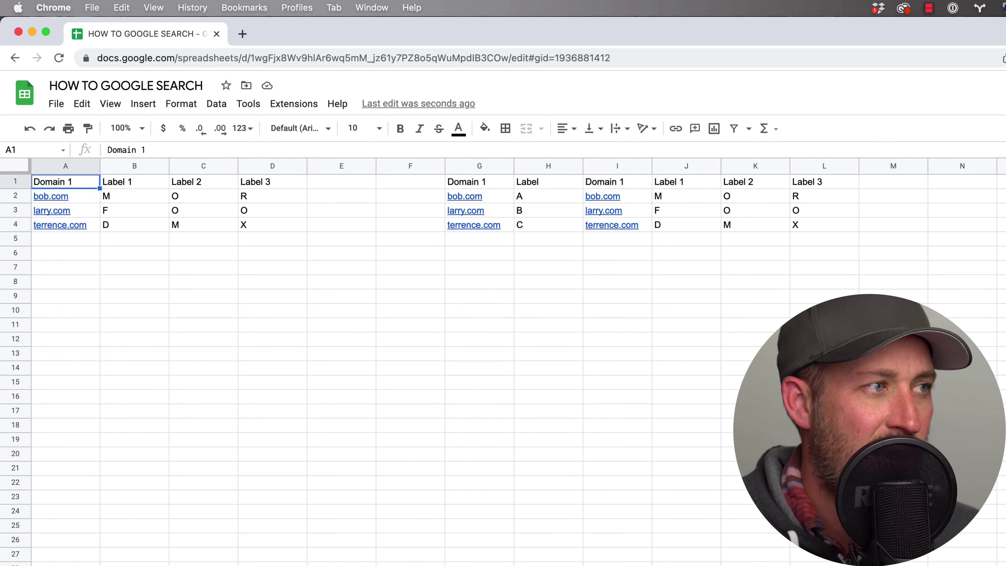
key(Right)
key(Right)
key(Right)
key(Left)
key(Left)
key(Left)
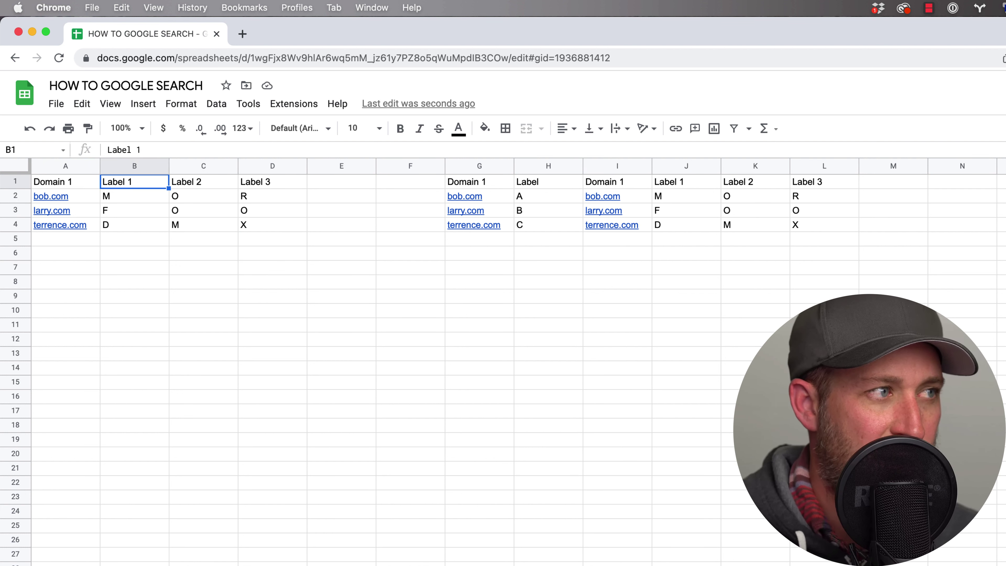
key(Down)
key(Down)
key(Down)
key(Right)
key(Right)
key(Right)
key(Right)
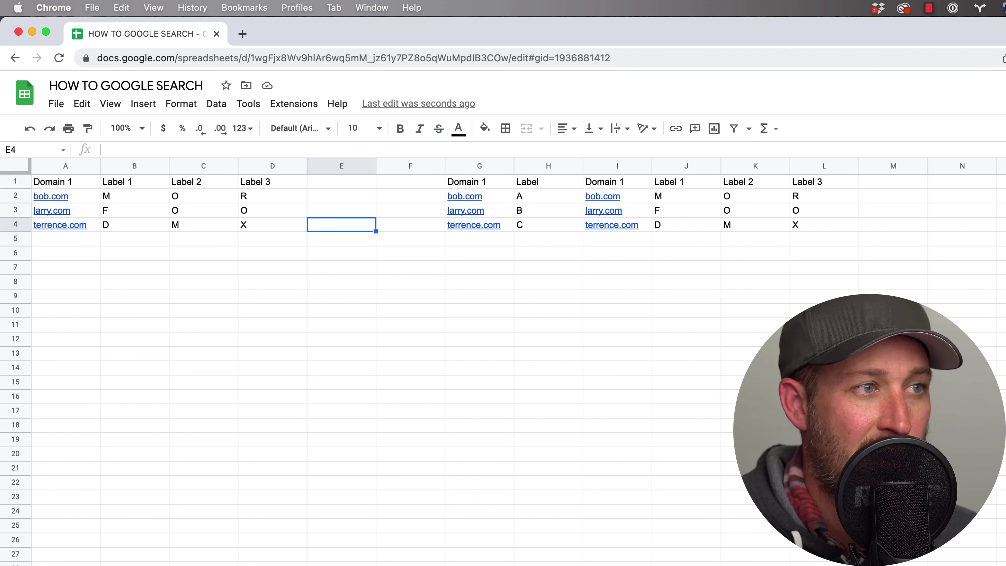
key(Right)
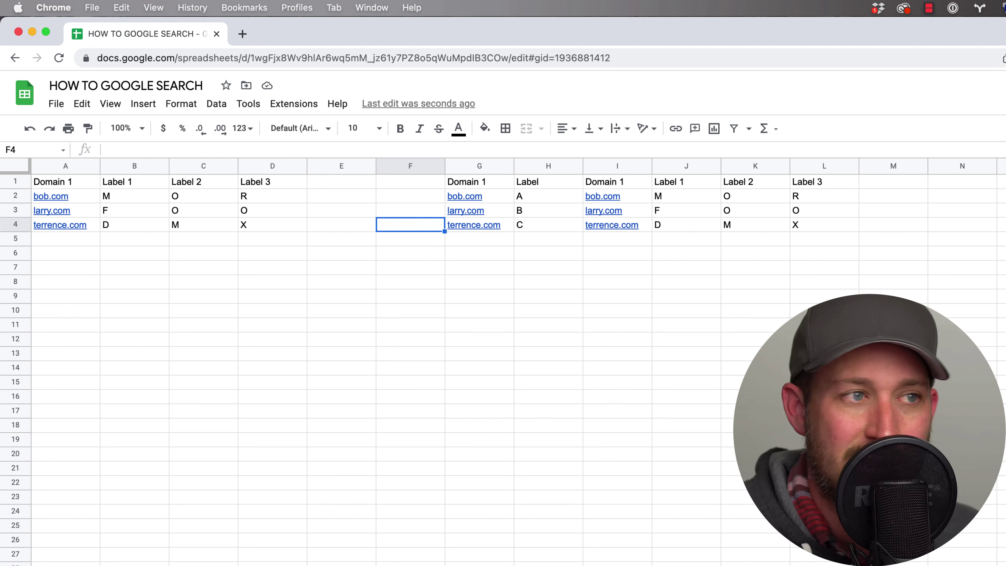
Examine the label values listed beside each domain in rows 2 to 4 of the source table
key(Left)
key(Left)
key(Left)
key(Left)
key(Left)
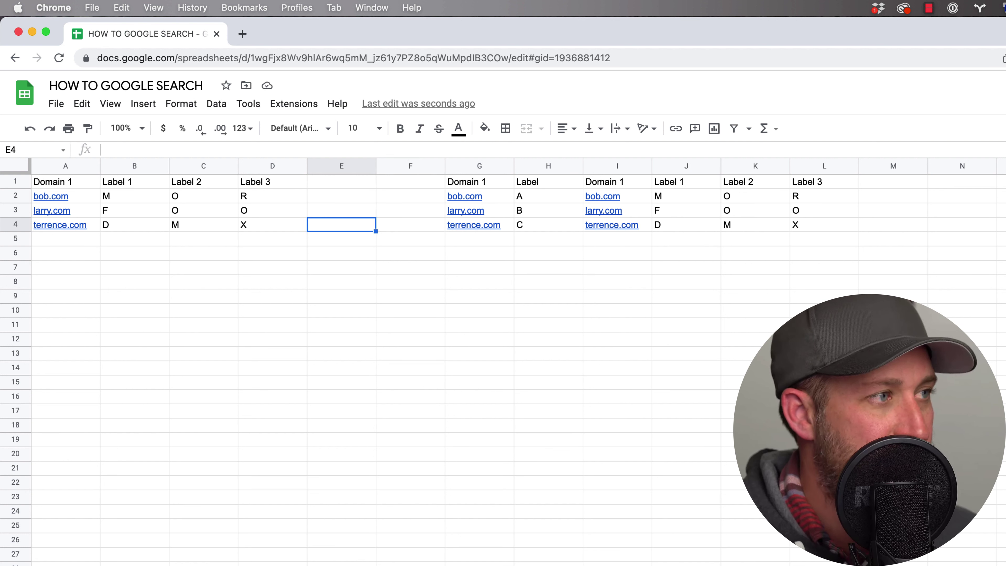
key(Up)
key(Up)
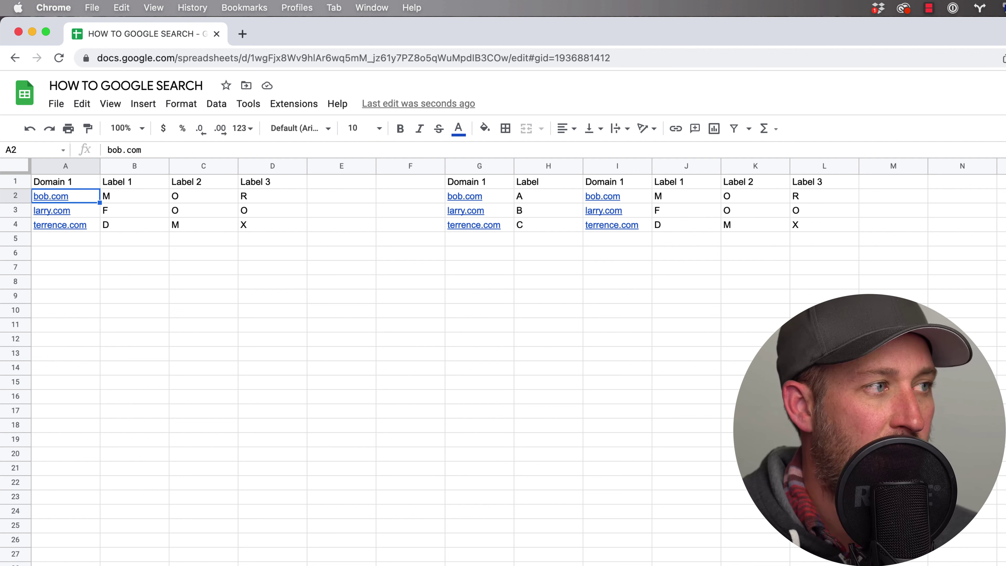
key(Down)
key(Right)
key(Up)
key(Down)
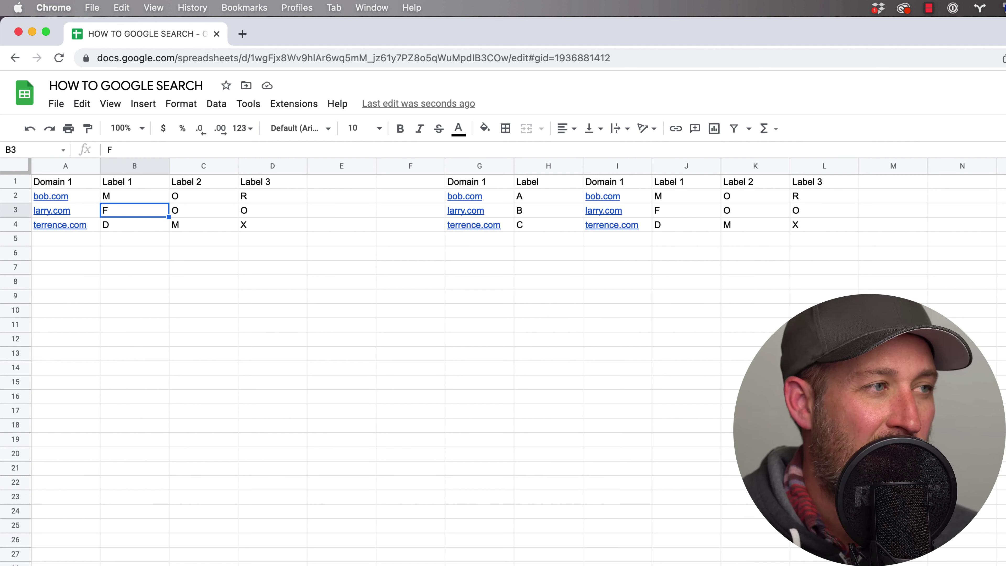
key(Down)
key(Up)
key(Up)
key(Down)
key(Right)
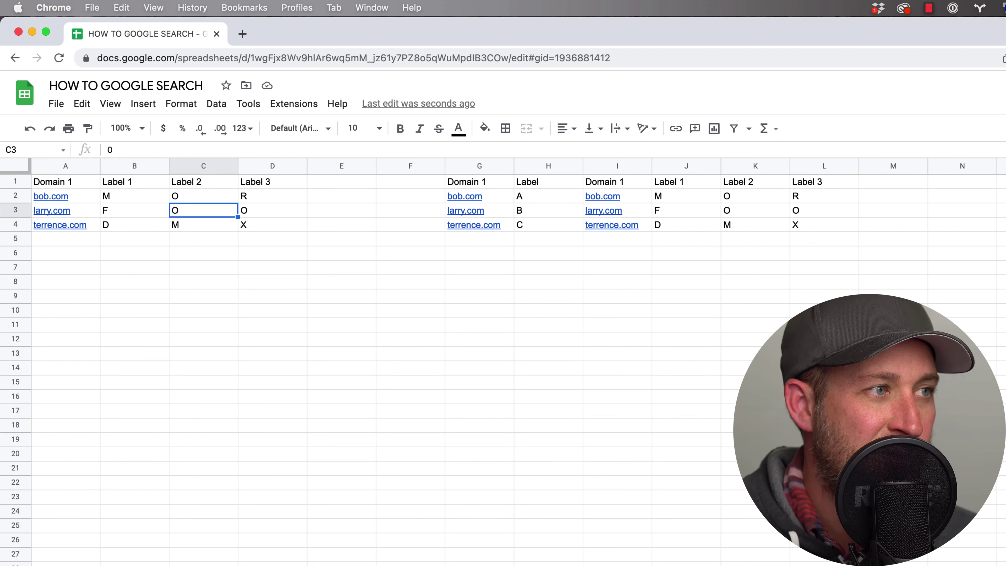
key(Right)
key(Up)
key(Left)
key(Left)
key(Left)
key(Right)
key(Right)
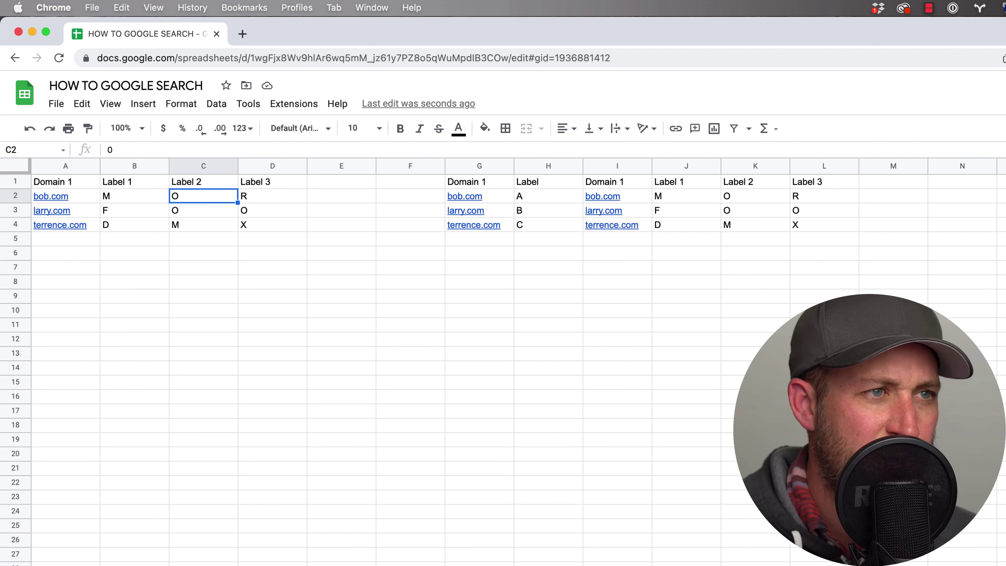
Compare the source table A1:D4 with the lookup results in columns I to L beside the second domain list
key(Right)
key(Right)
key(Right)
key(Right)
key(Right)
key(Right)
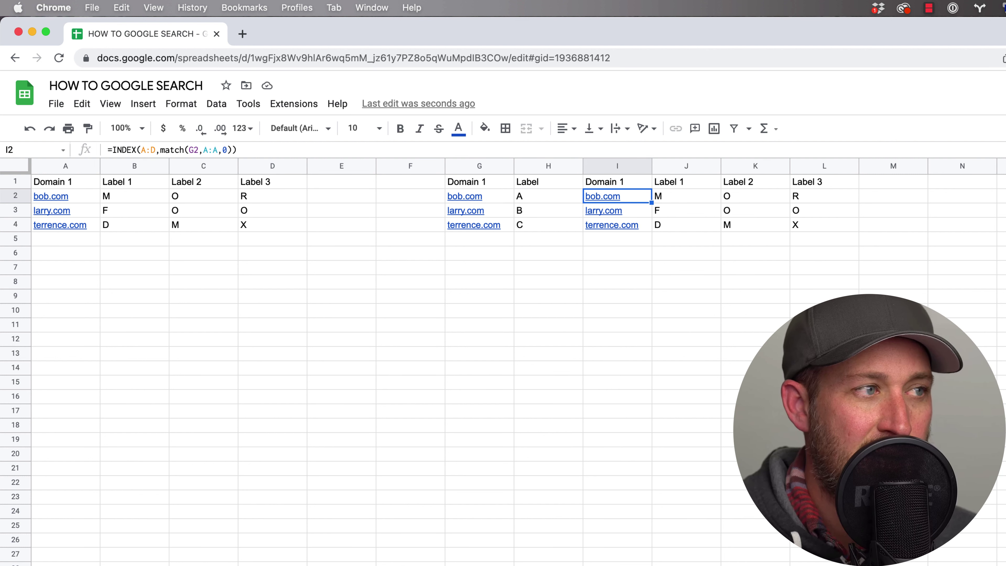
key(Left)
drag(38, 182, 267, 224)
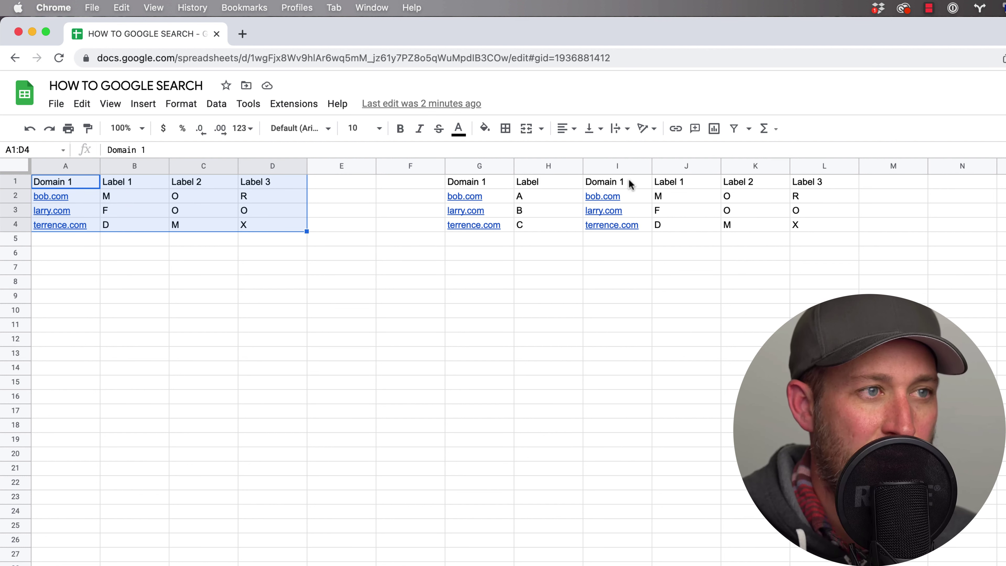
drag(629, 181, 807, 229)
click(726, 396)
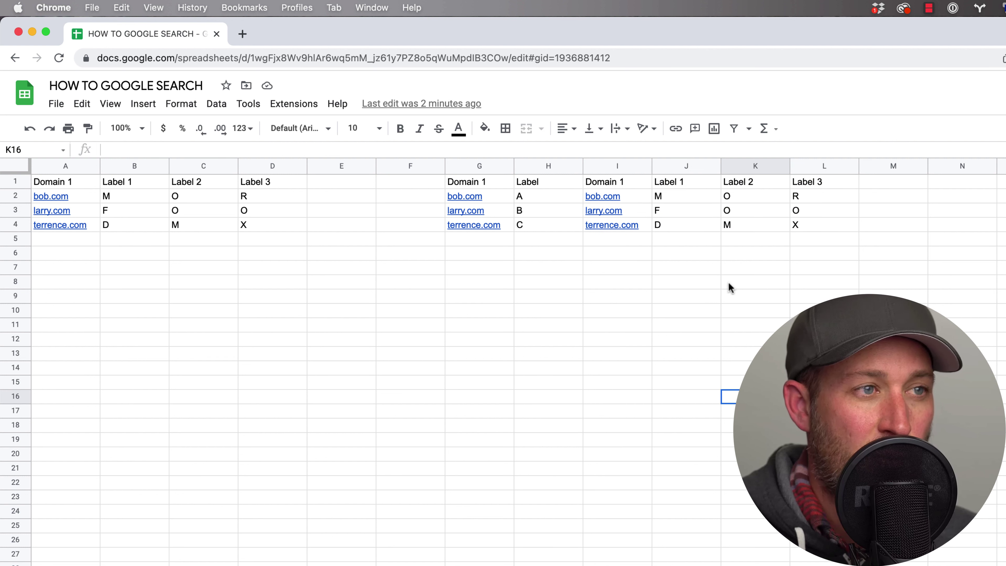
Examine the INDEX and MATCH formula in I1, its A:D and A:A ranges, and the adjacent header in J1
click(628, 183)
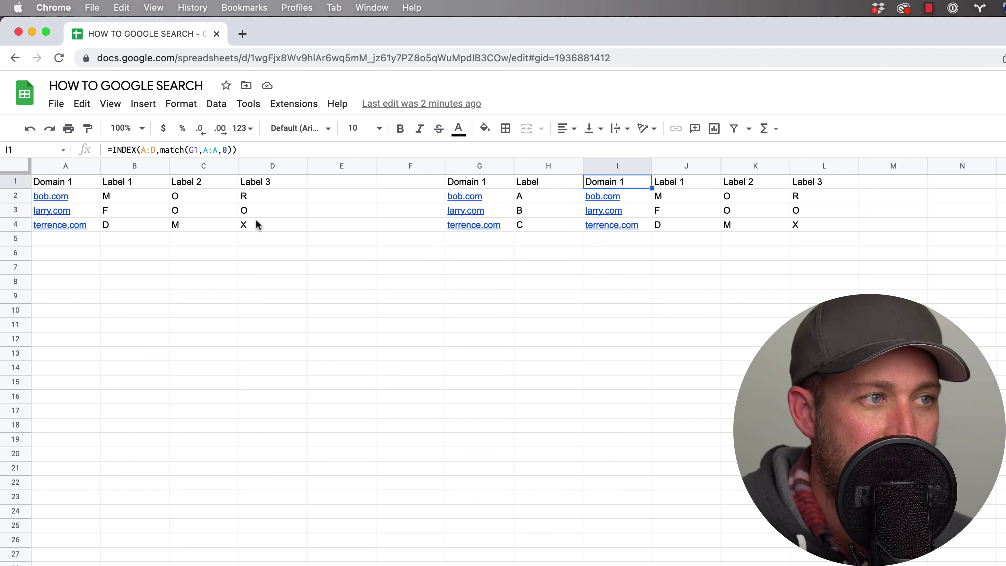
click(197, 151)
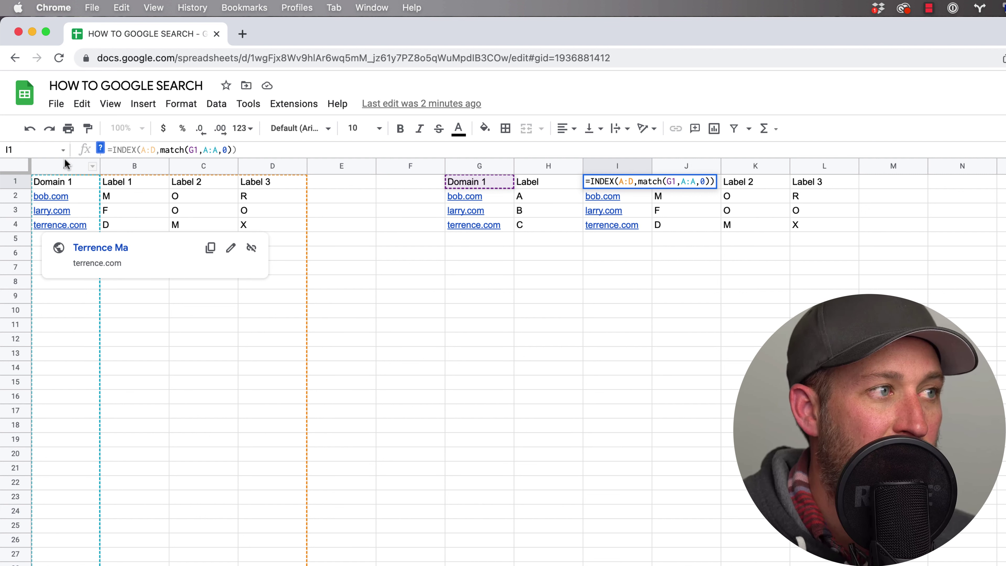
click(213, 150)
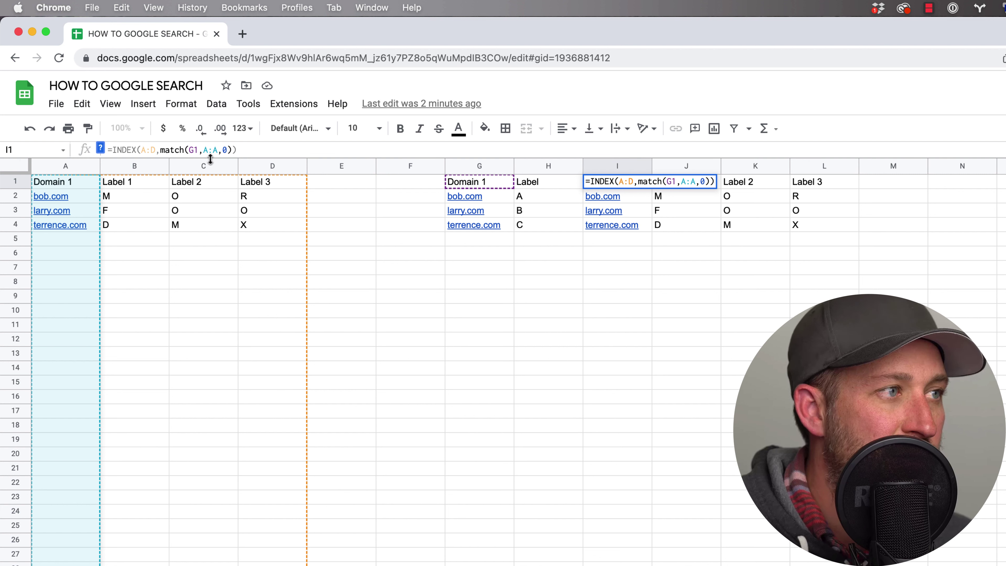
drag(142, 152, 156, 153)
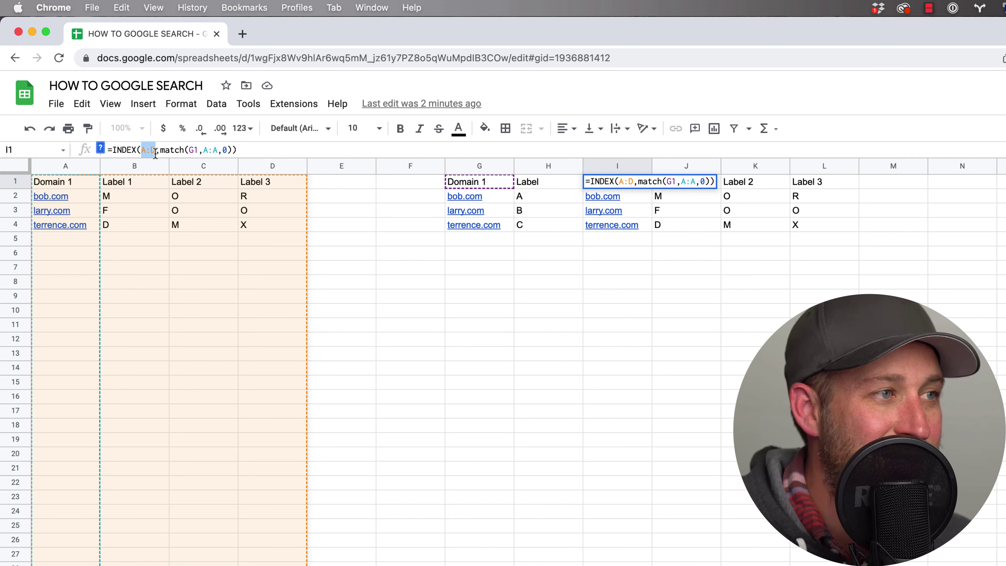
click(555, 316)
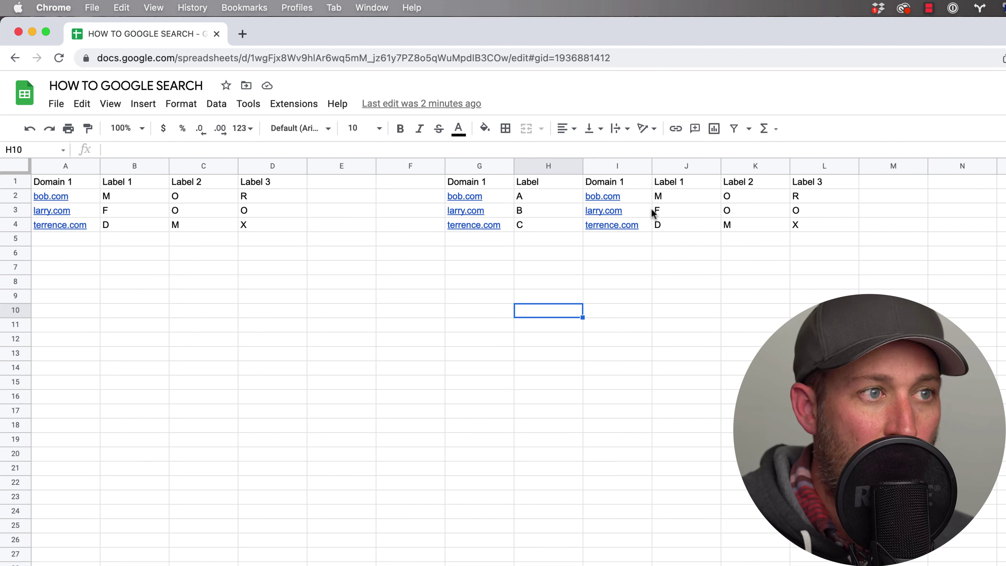
click(659, 185)
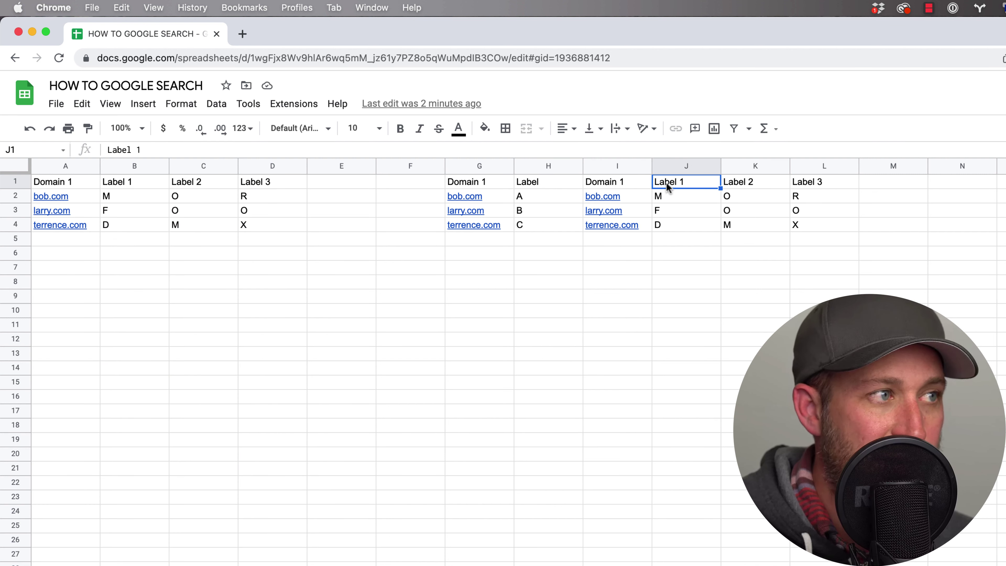
click(622, 187)
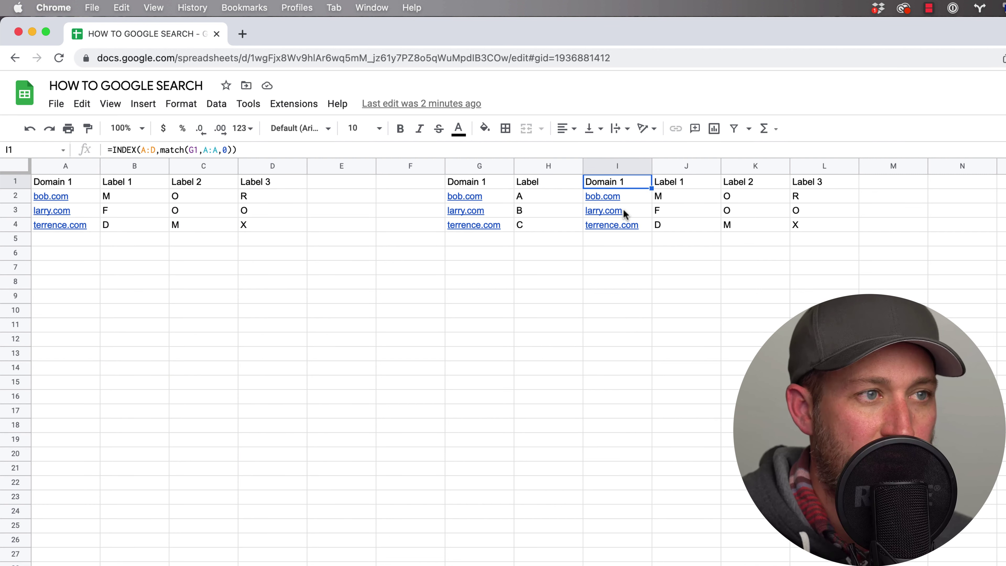
Cut the INDEX formula out of I1 and clear the remaining lookup results in I2:L4
click(251, 149)
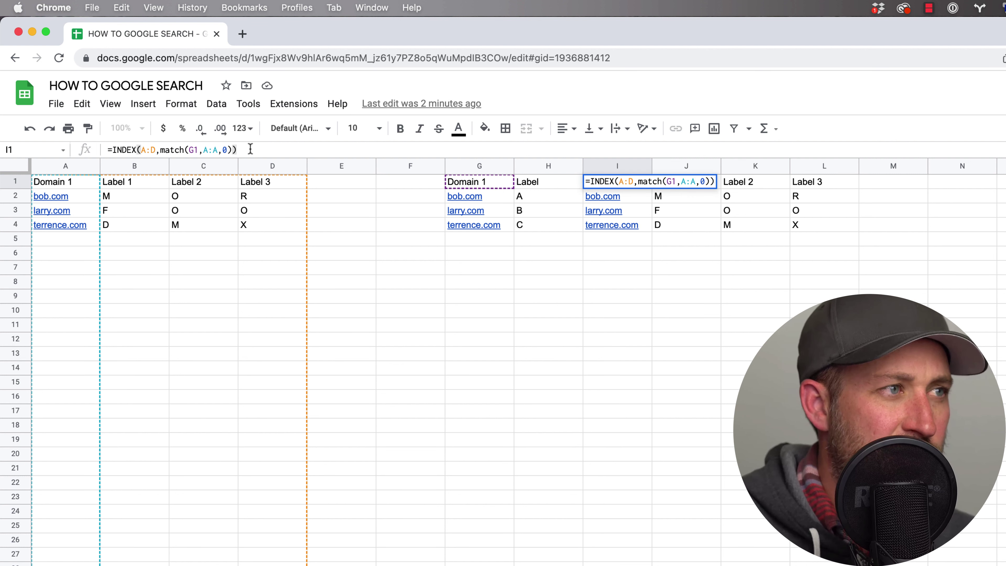
key(super+a)
key(super+x)
key(Return)
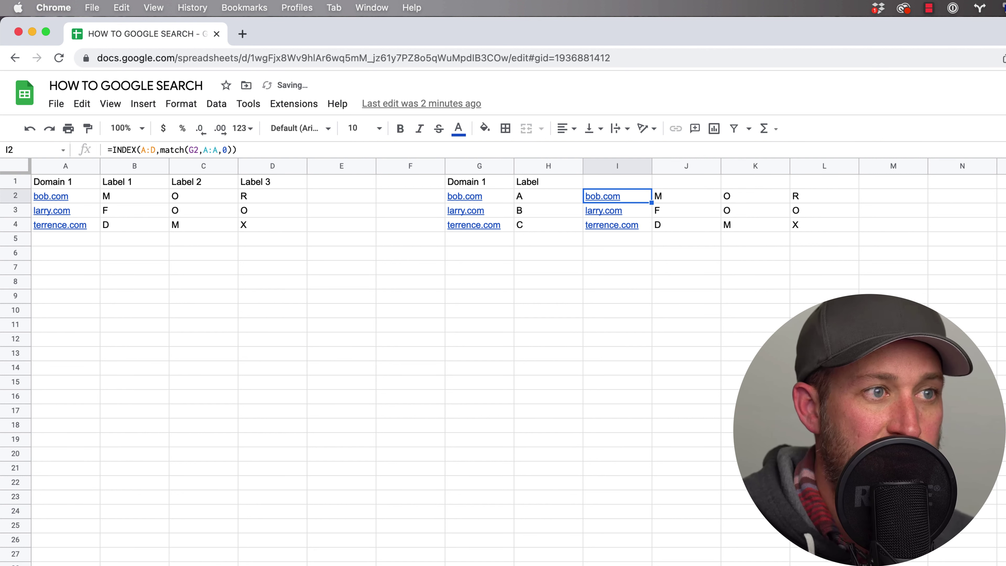
drag(630, 197, 822, 247)
key(Delete)
key(Up)
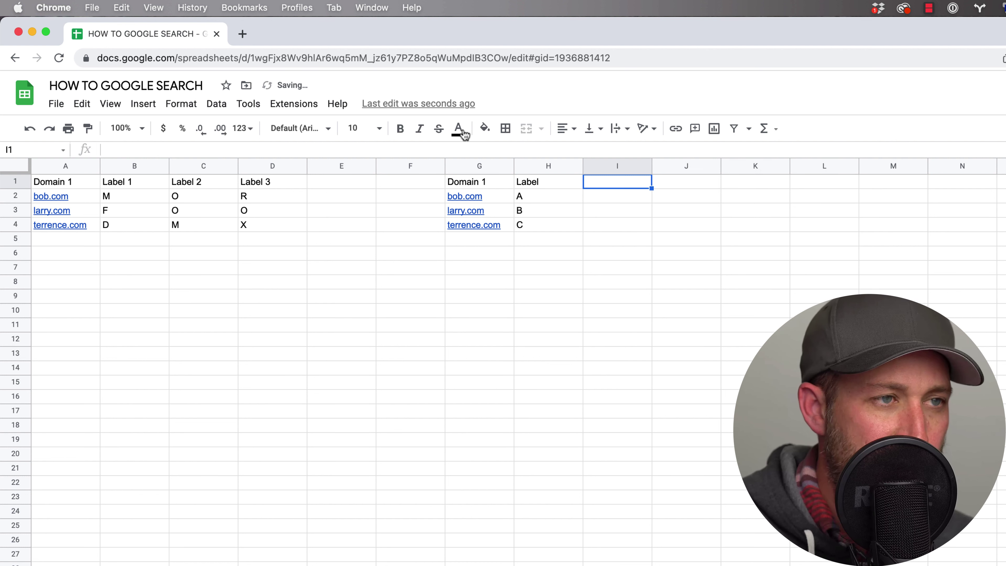
Enter =INDEX(A:D,match(G1,A:A,0)) in I1 and fill it down to I4
key(super+v)
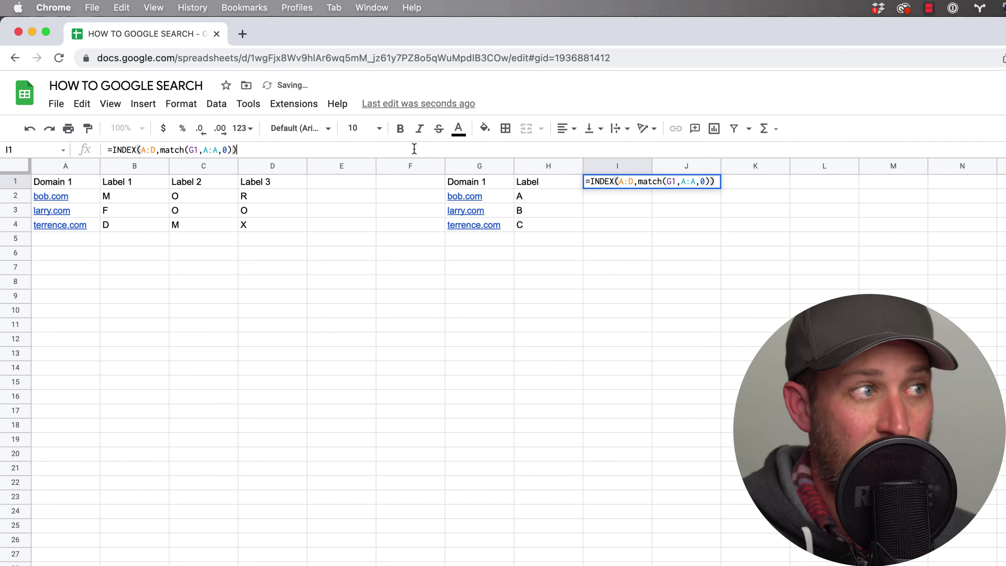
key(Return)
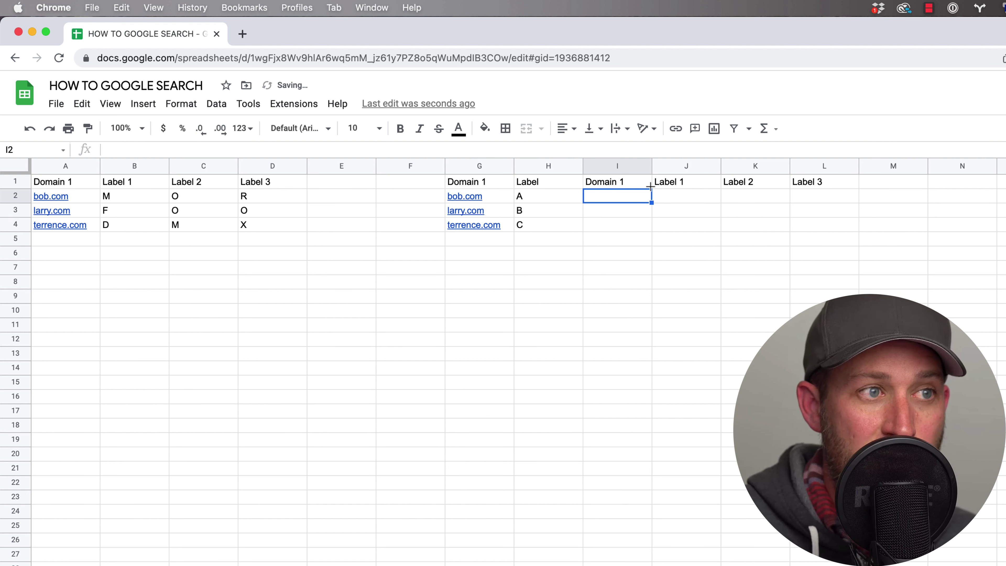
click(633, 185)
drag(652, 188, 650, 233)
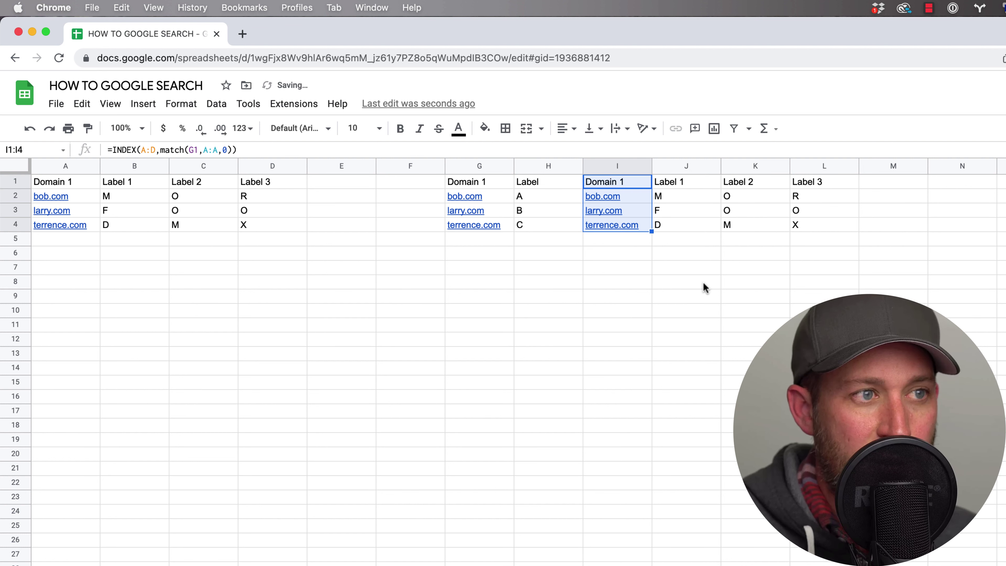
click(703, 282)
Open the sheet with names, companies and Feeling Lucky links, and examine the ENCODEURL search formula in H2
key(alt+Up)
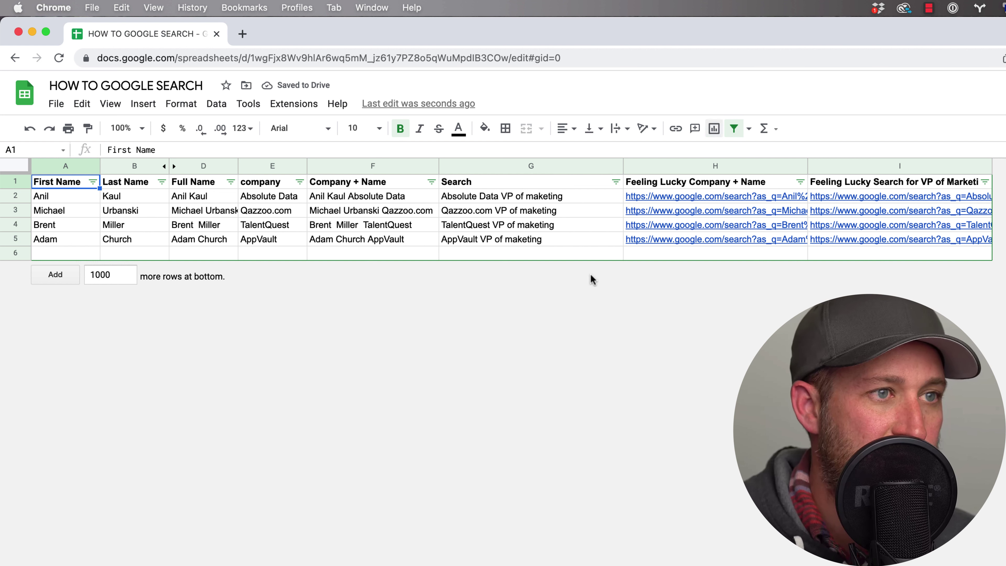
click(543, 224)
click(673, 196)
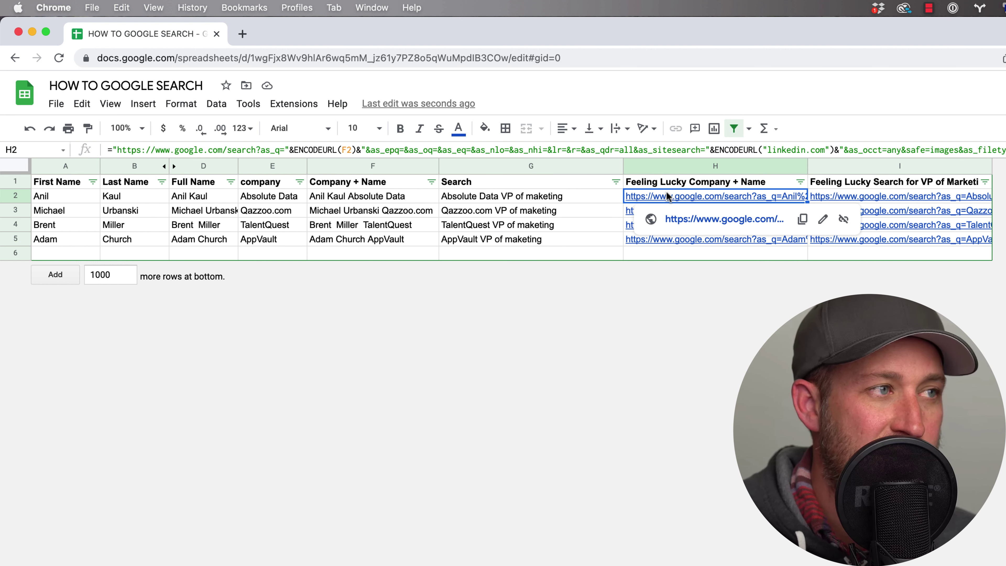
click(300, 151)
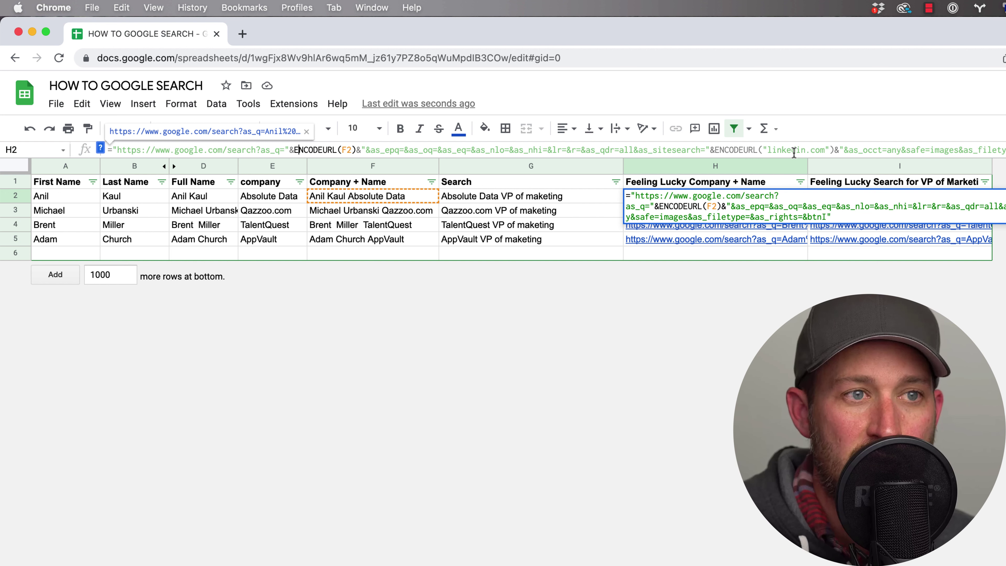
key(Return)
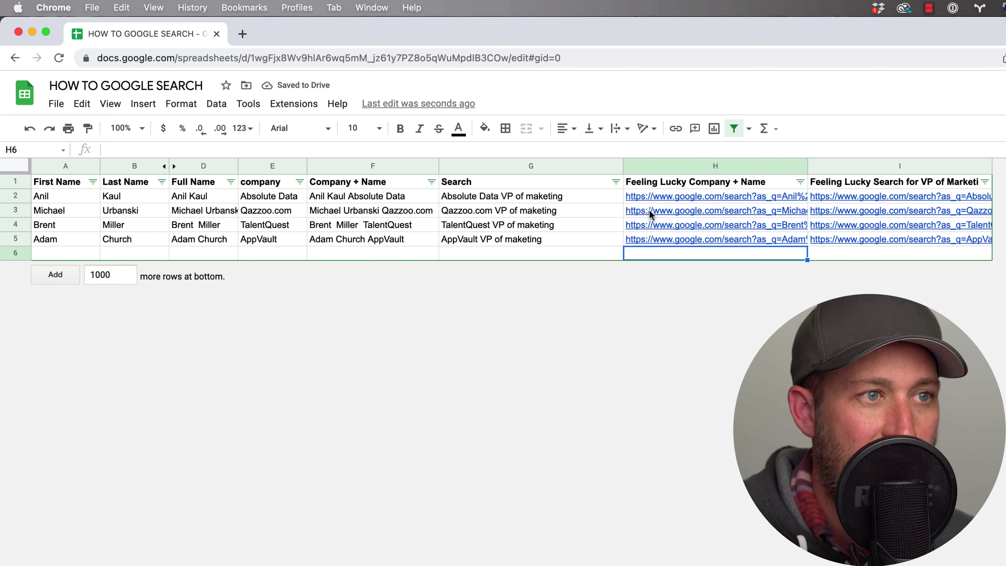
Follow the Feeling Lucky Company + Name link in H2 through the redirect notice to the LinkedIn profile
click(663, 194)
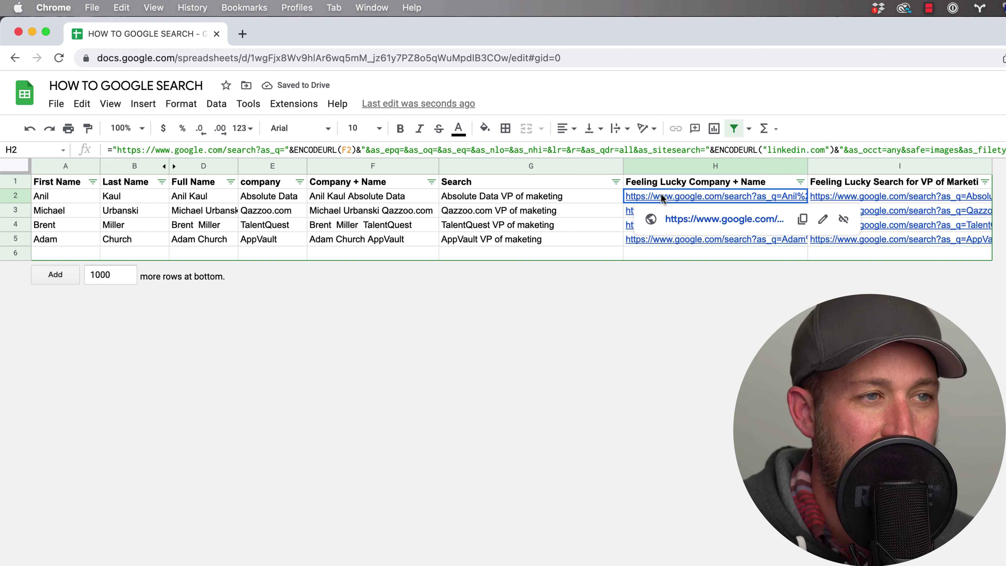
click(684, 220)
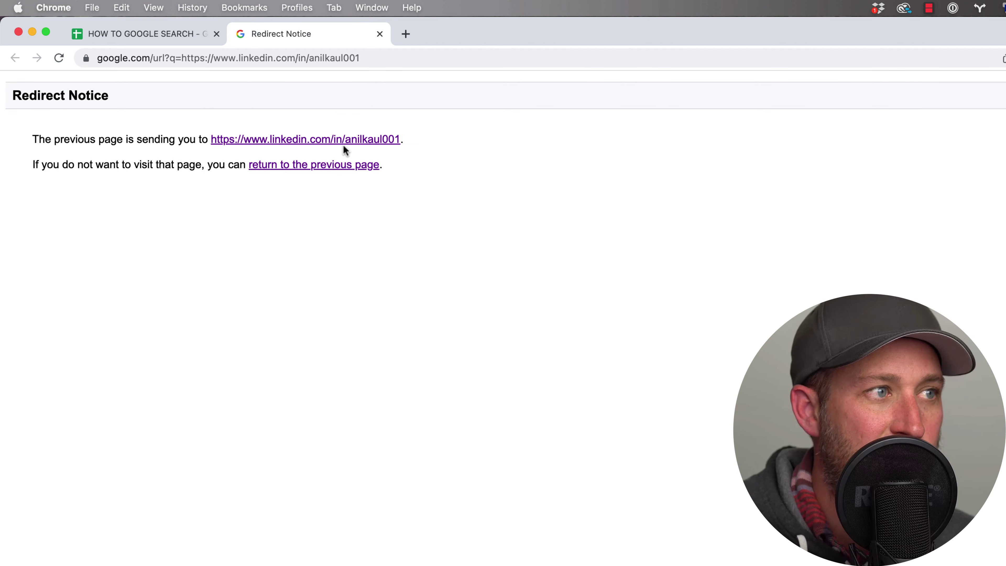
click(343, 141)
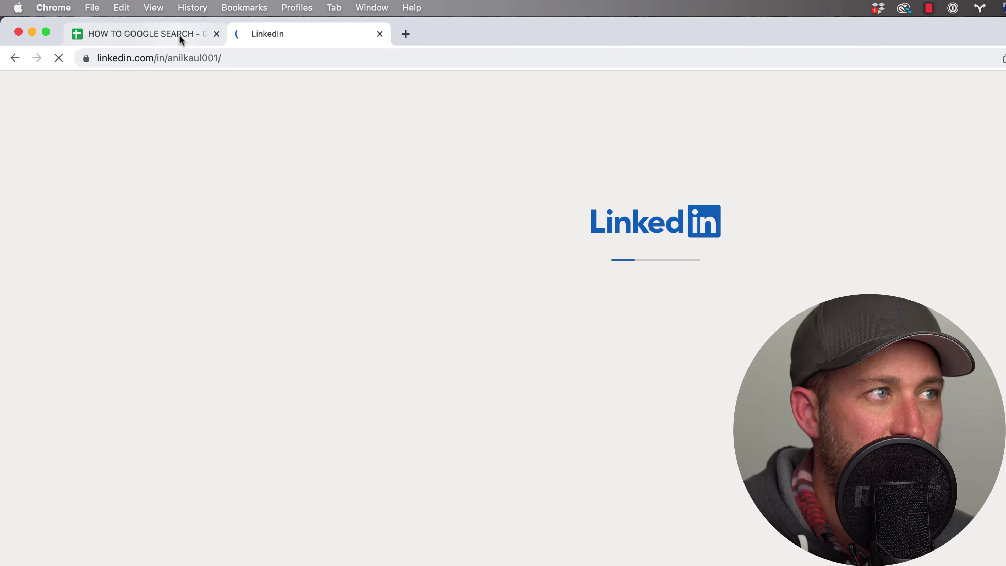
Return to the spreadsheet and examine the Feeling Lucky Search for VP of Marketing header and the formula in I2
click(179, 34)
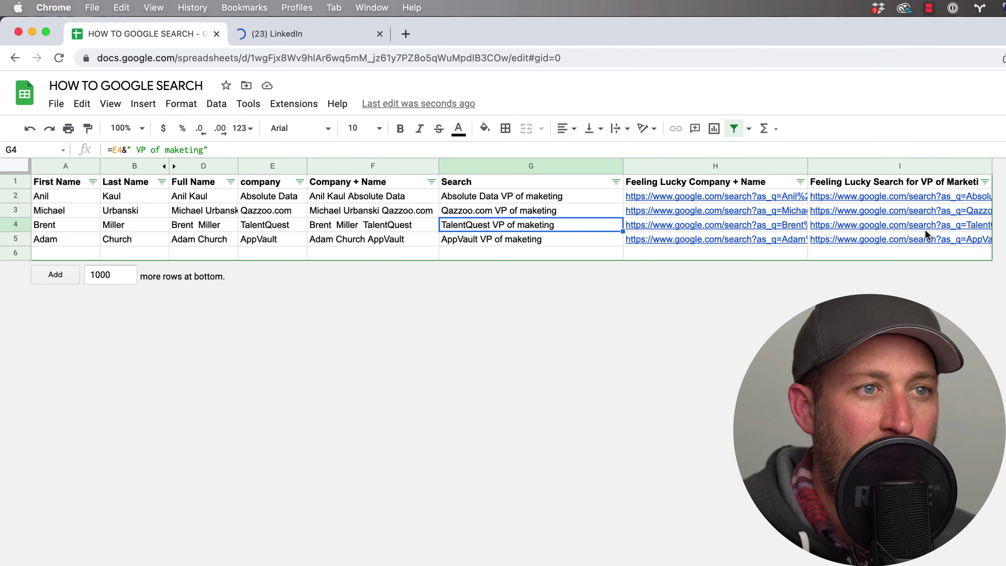
click(937, 180)
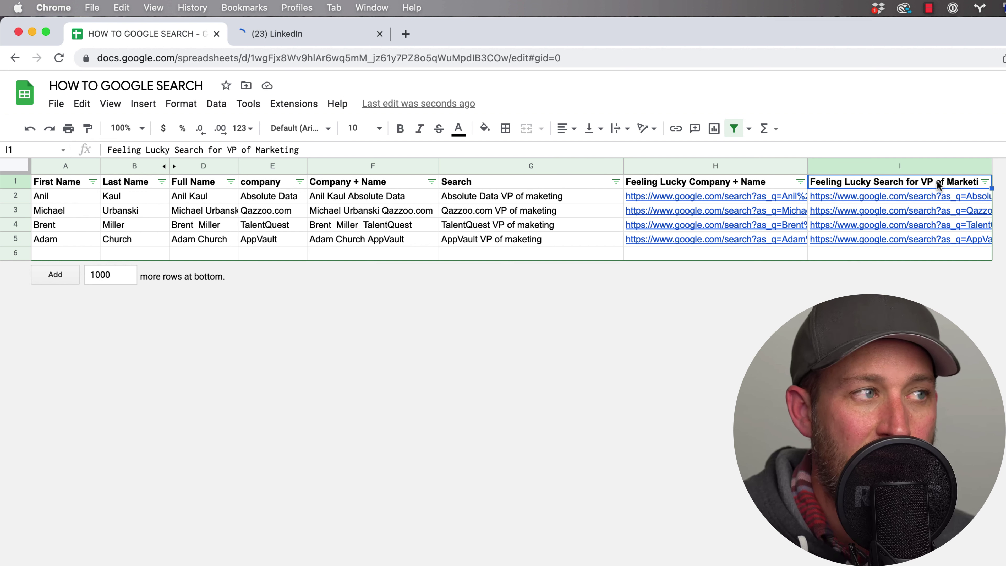
click(914, 198)
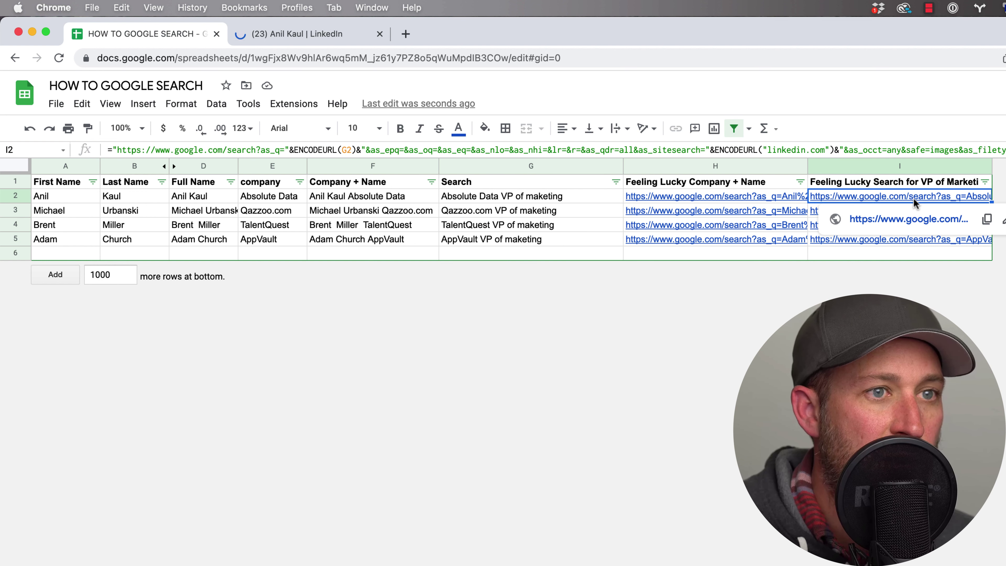
click(710, 149)
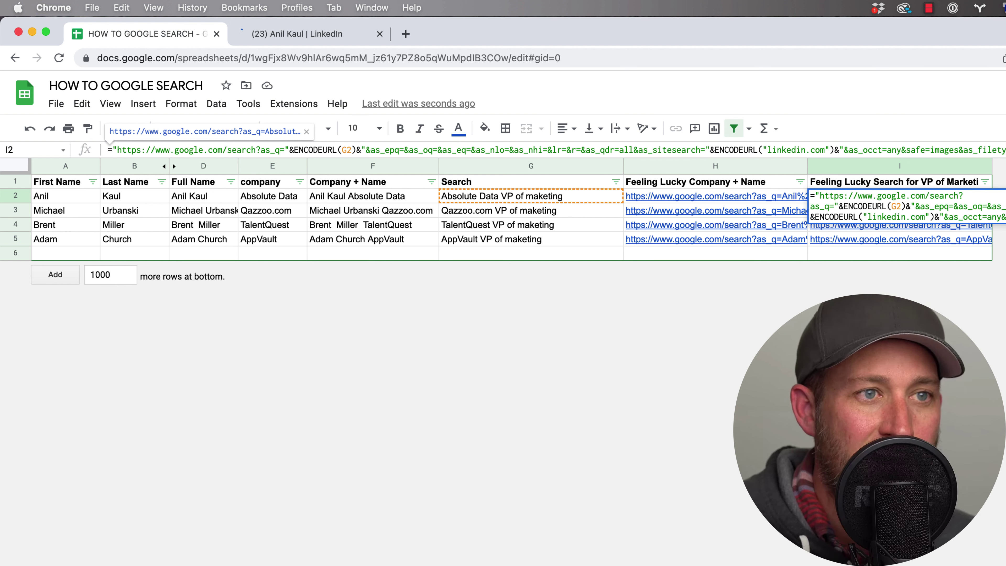
key(Return)
Follow the Feeling Lucky Search for VP of Marketing link in I2
key(Right)
click(852, 198)
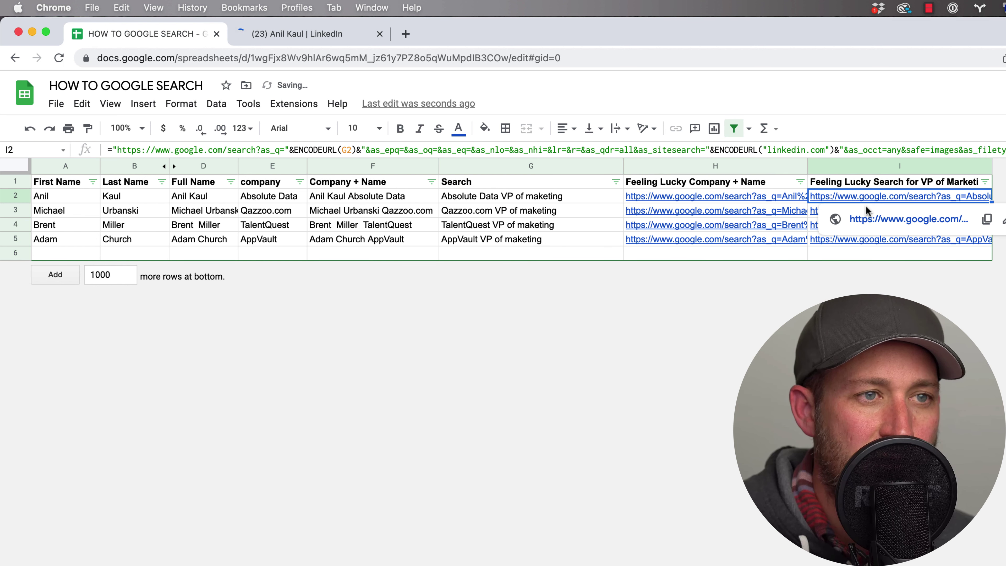
click(907, 220)
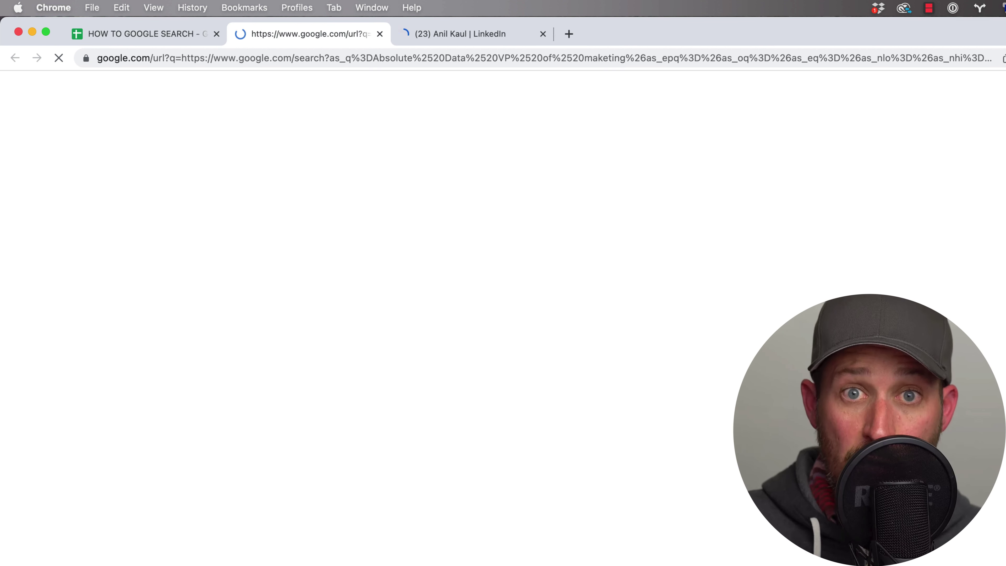